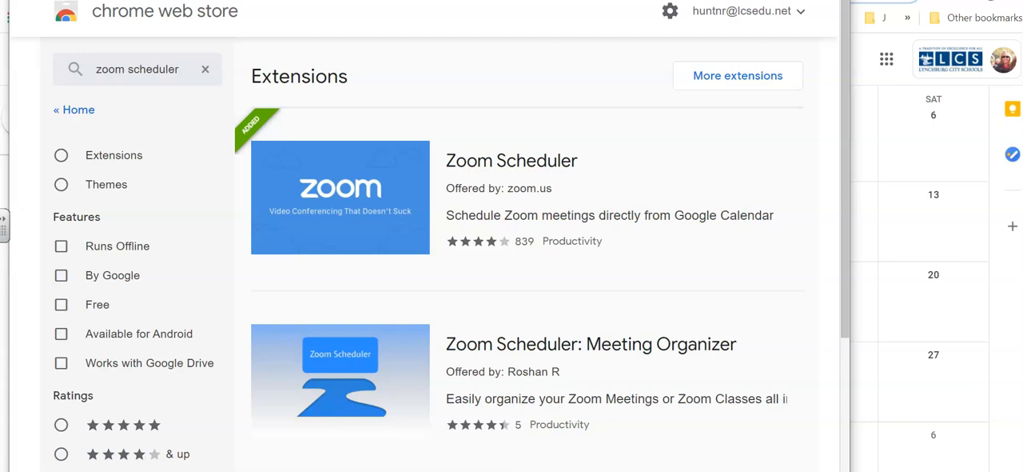
Step: Leave the Chrome Web Store window and reload the Google Calendar page
left_click(835, 1)
key("F5")
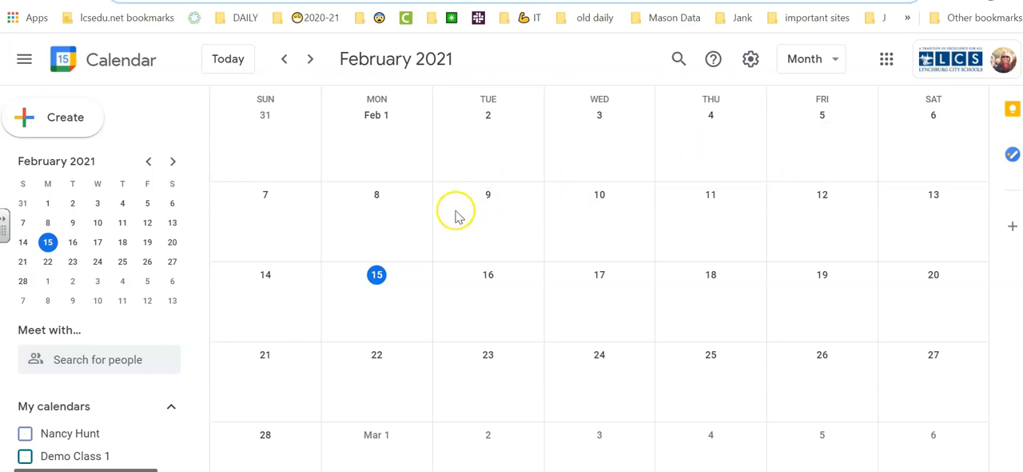
Step: Open the form for creating a new calendar from the Other calendars section
scroll(79, 295, "down", 2)
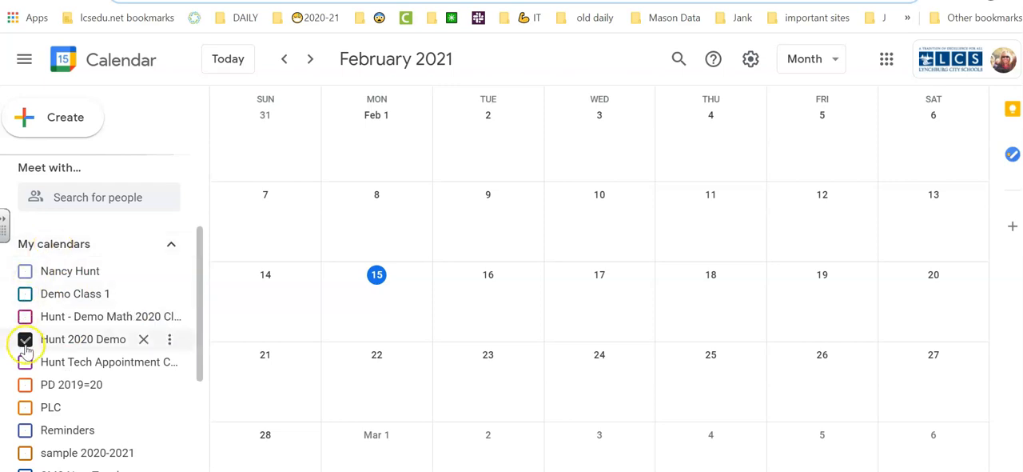
scroll(88, 370, "down", 1)
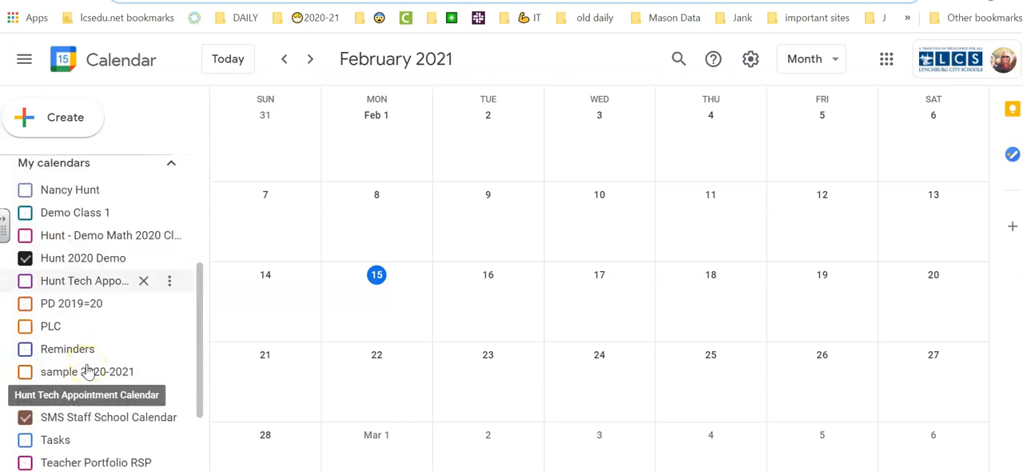
scroll(88, 369, "down", 2)
scroll(87, 370, "down", 1)
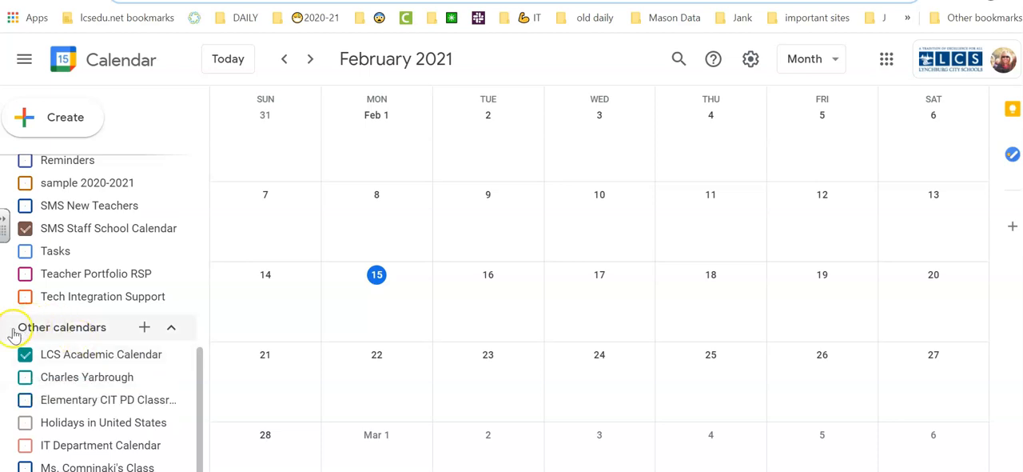
left_click(146, 328)
left_click(183, 349)
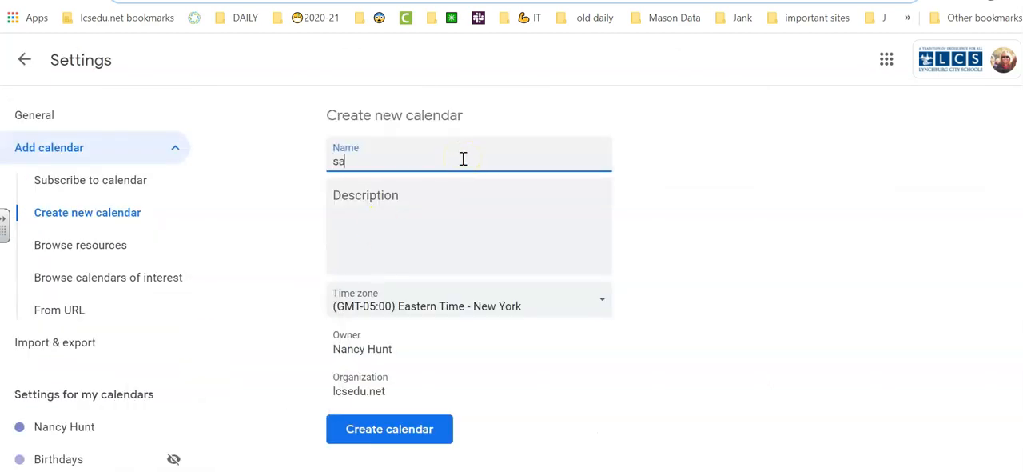
Step: Create a calendar named "sample appt slots calendar" and return to the month view
type("sample appt slots cal")
key("BackSpace")
key("BackSpace")
type("calendar")
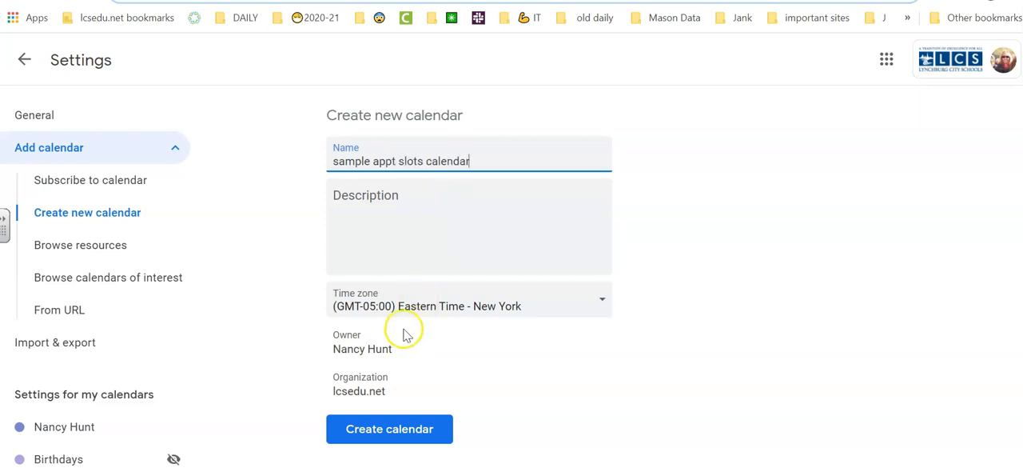
left_click(369, 432)
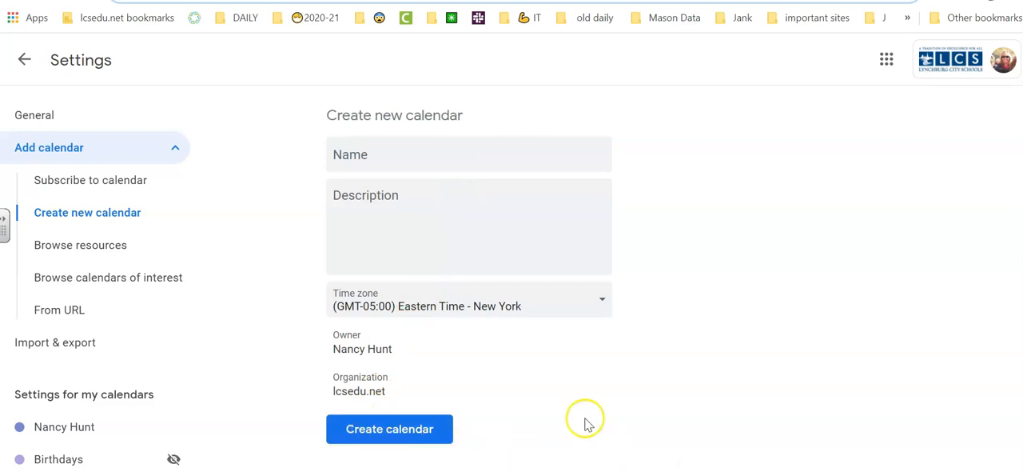
left_click(31, 64)
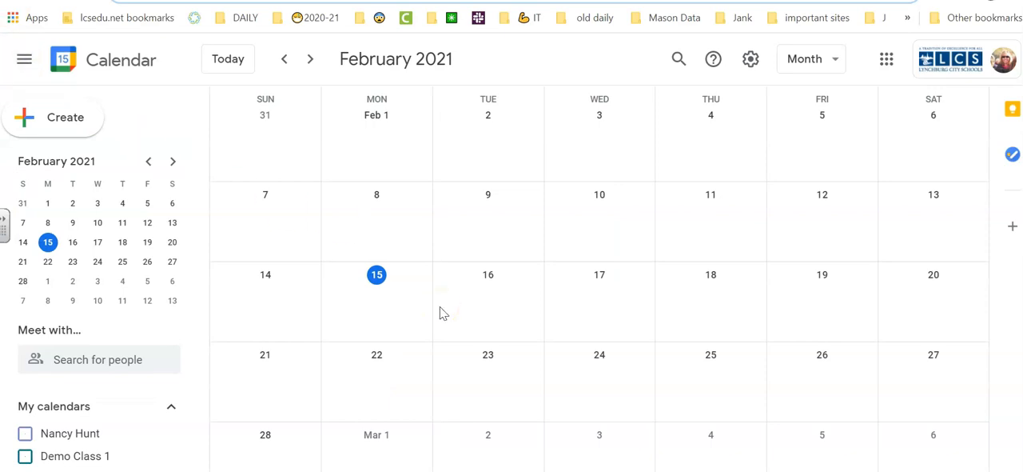
Step: Start an entry on February 16 titled "Sample office hours" and make it appointment slots
left_click(472, 302)
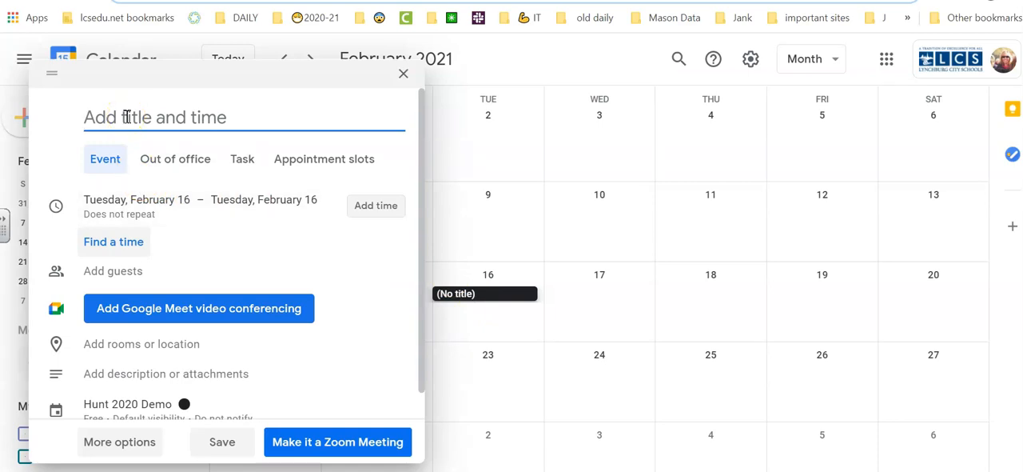
type("Sample office hours")
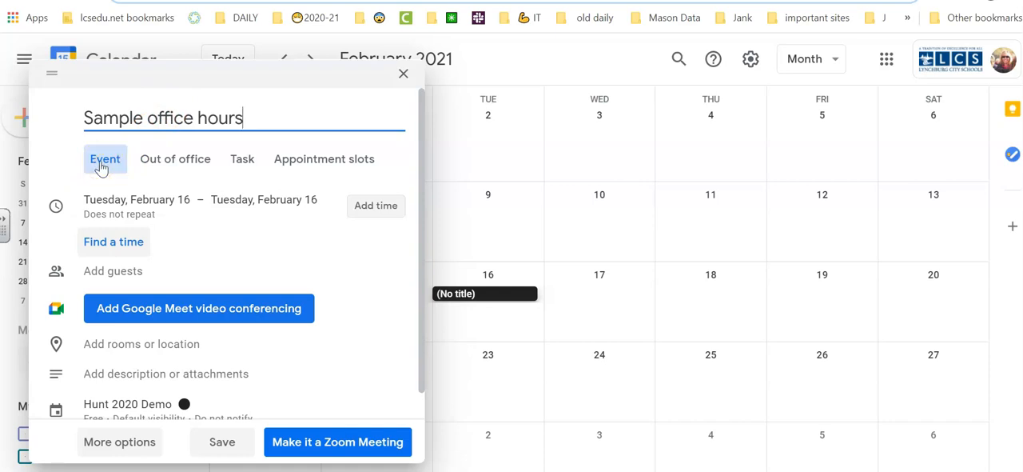
left_click(324, 160)
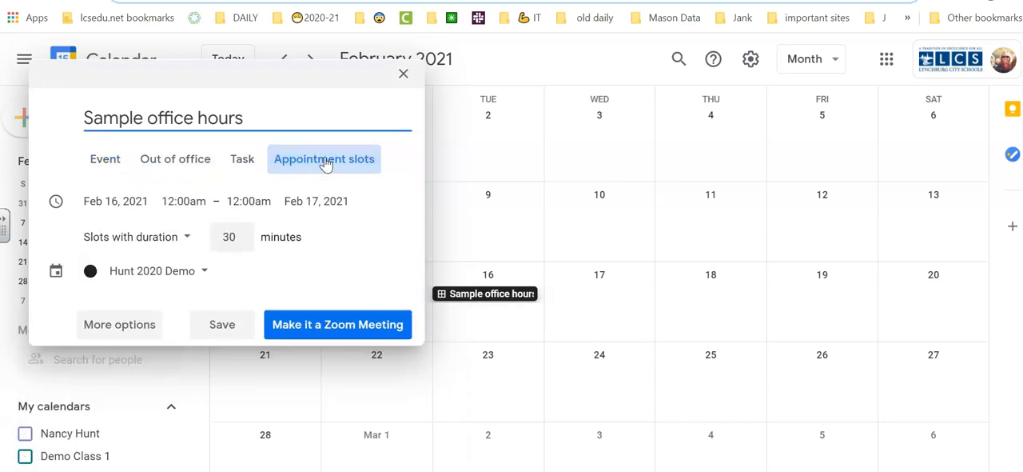
Step: Set the appointment slot duration to 20 minutes
left_click(226, 240)
double_click(230, 237)
type("2")
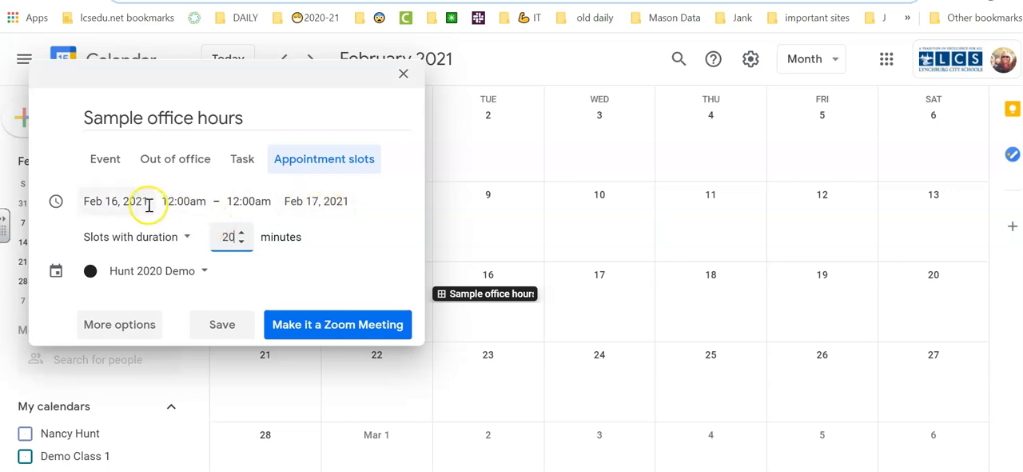
Step: Set the start time of the office hours to 9:00am
left_click(180, 201)
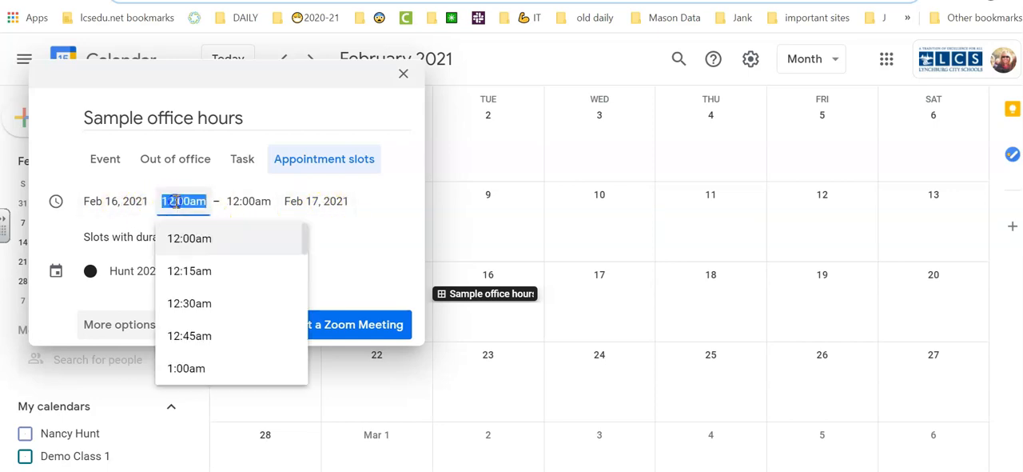
scroll(200, 296, "down", 2)
scroll(201, 289, "down", 5)
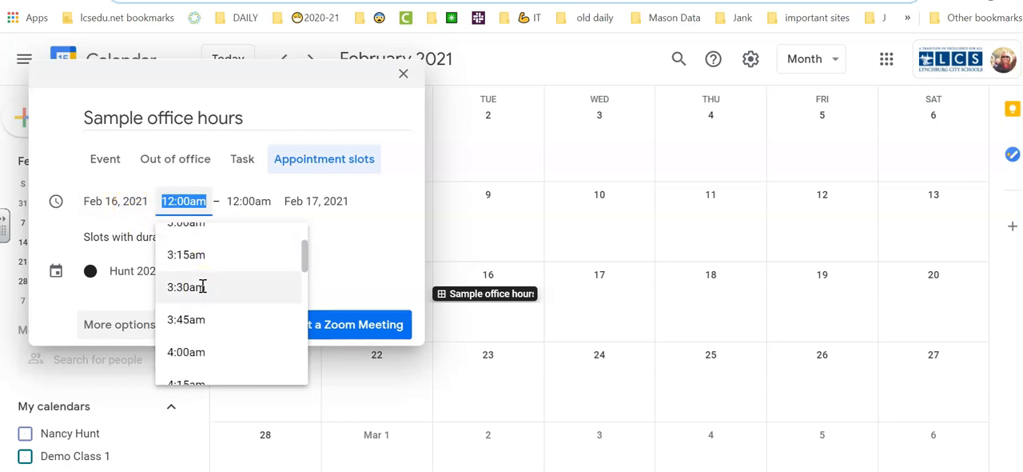
scroll(202, 287, "down", 6)
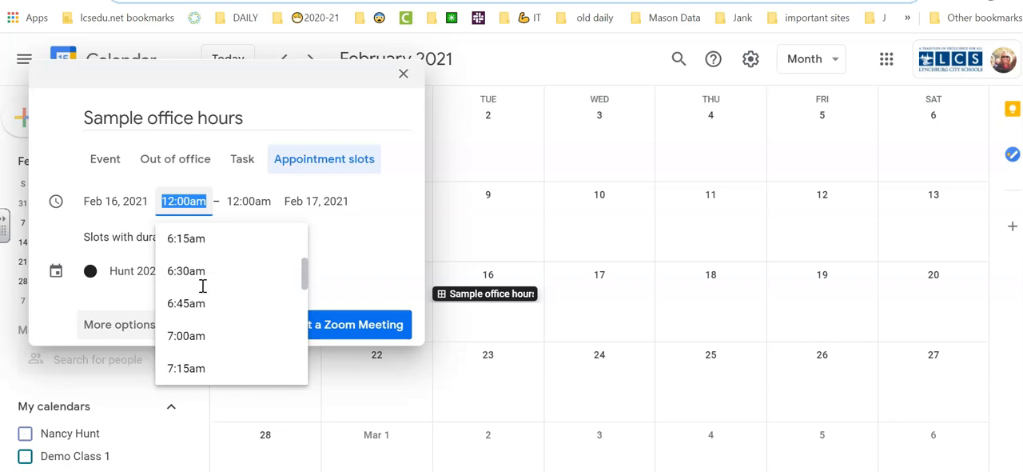
scroll(202, 286, "down", 1)
left_click(200, 279)
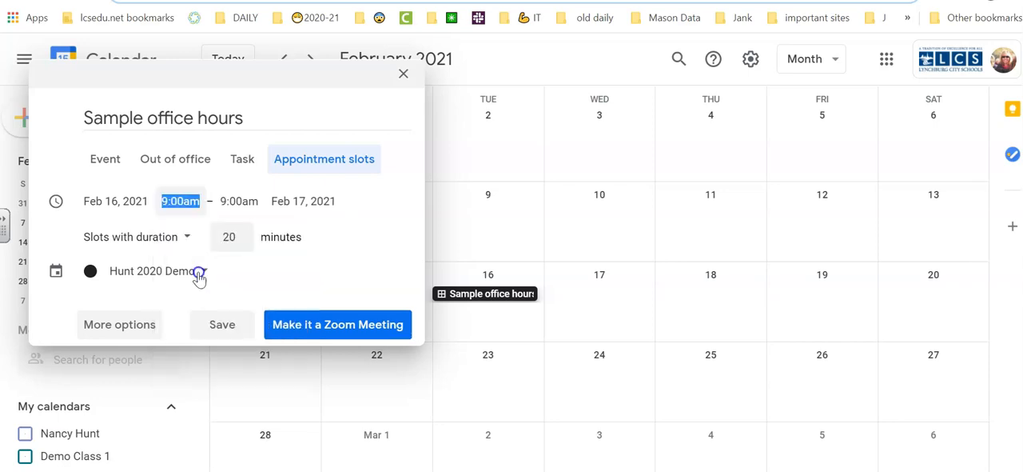
left_click(239, 202)
scroll(272, 320, "down", 3)
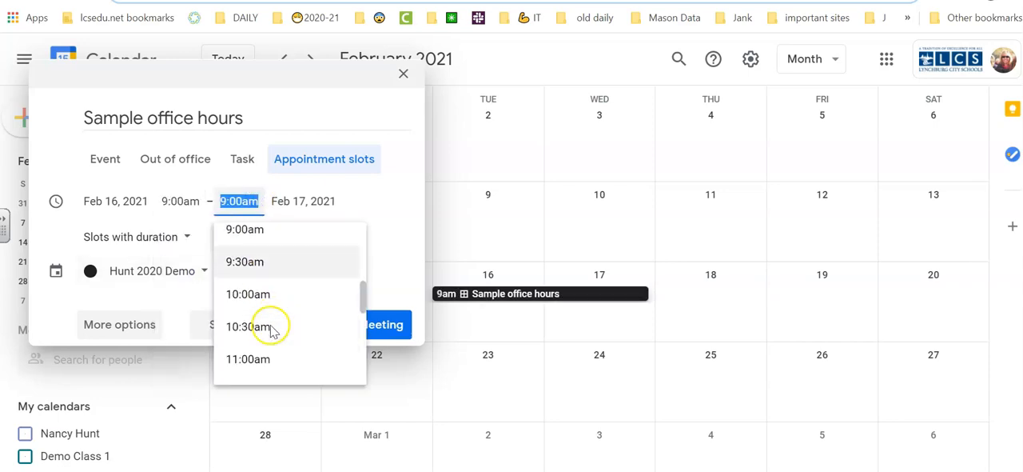
scroll(271, 332, "down", 2)
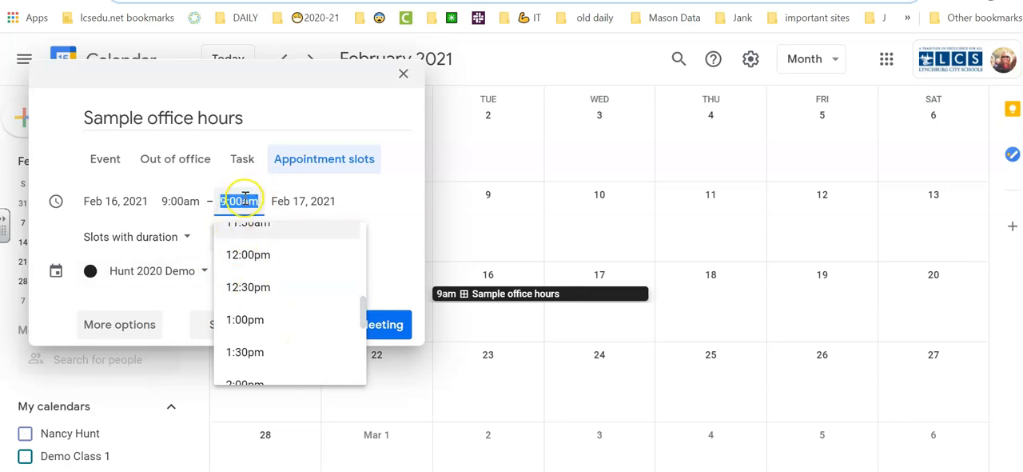
Step: Set the end date of the office hours to Feb 16, 2021
left_click(324, 203)
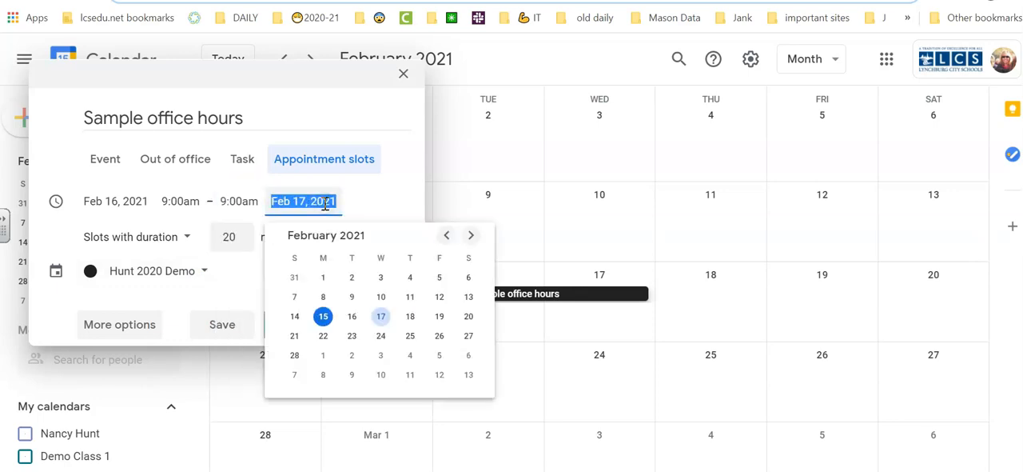
left_click(353, 317)
left_click(353, 317)
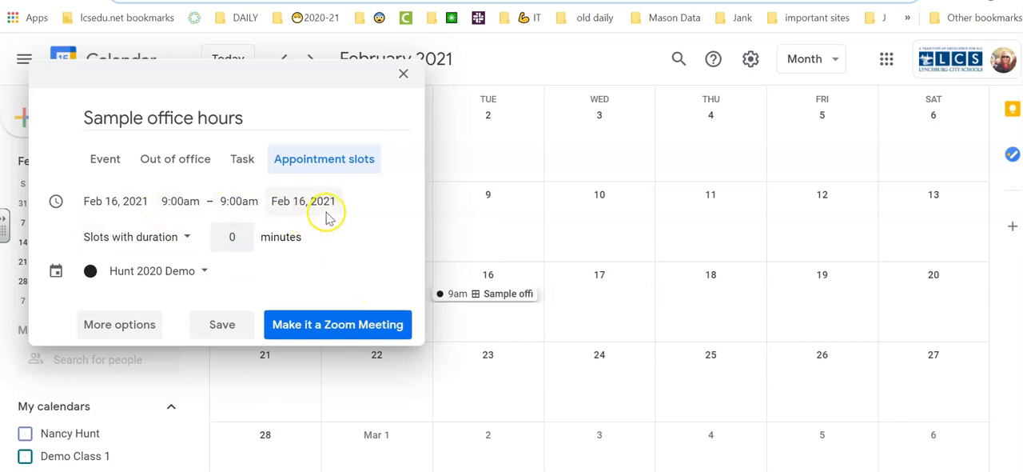
Step: Set the end time to 12:00pm and the slot duration to 20 minutes
left_click(239, 202)
scroll(256, 304, "down", 3)
scroll(261, 320, "down", 2)
scroll(268, 268, "up", 2)
left_click(268, 265)
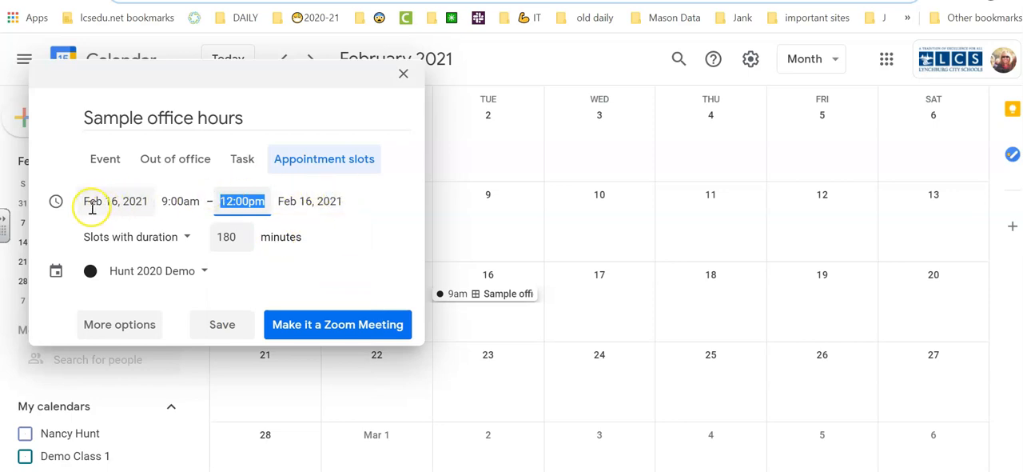
double_click(227, 236)
type("20")
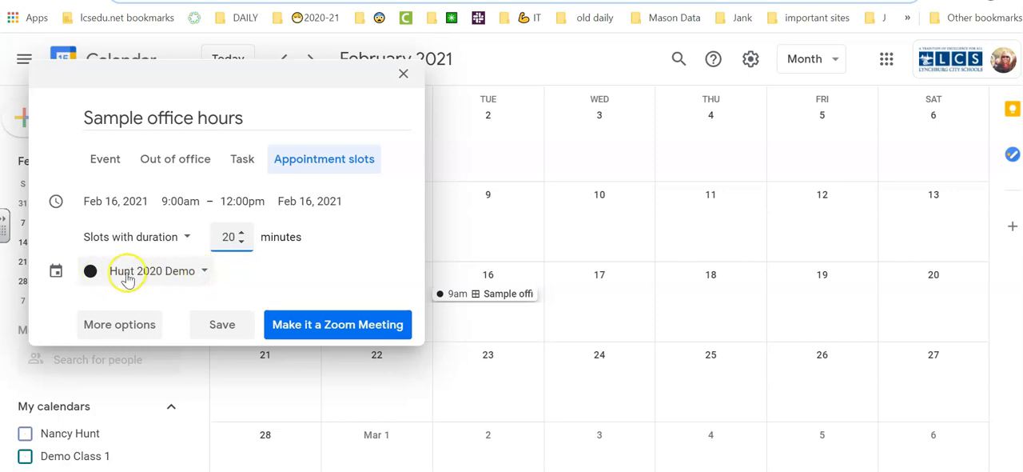
Step: Assign the office hours to "sample appt slots calendar" and open their full editing options
left_click(203, 272)
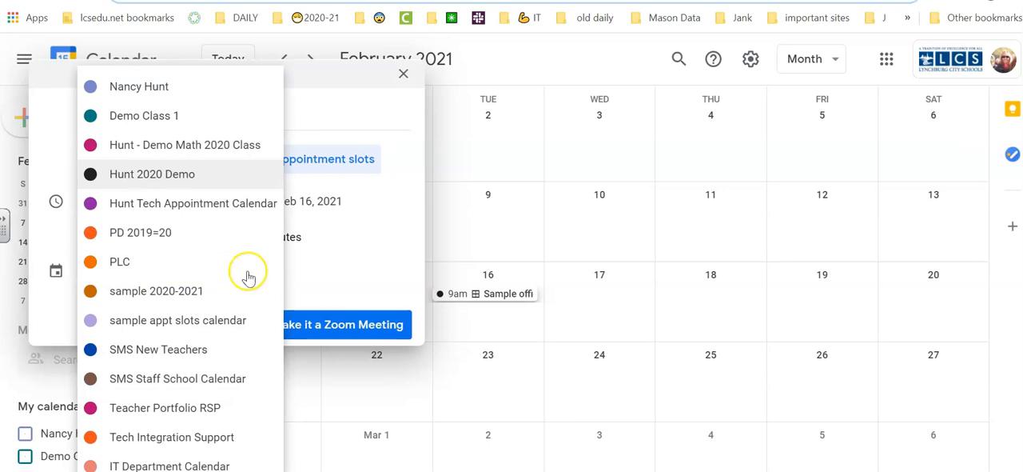
left_click(184, 321)
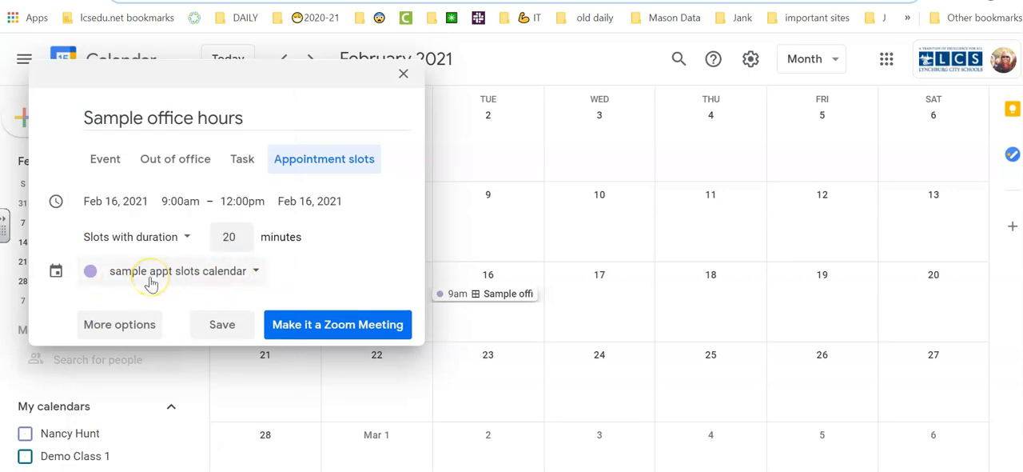
left_click(116, 324)
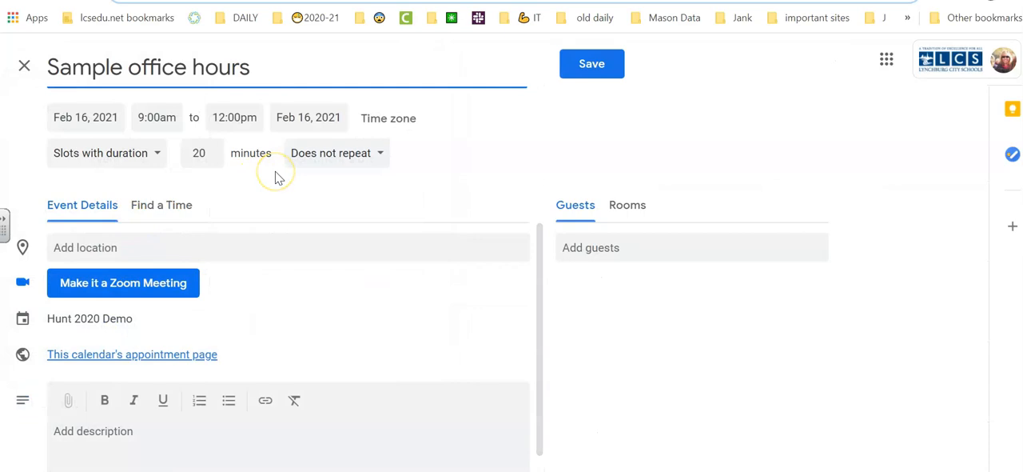
Step: Try the Weekly on Tuesday recurrence and set it back to Does not repeat
left_click(380, 154)
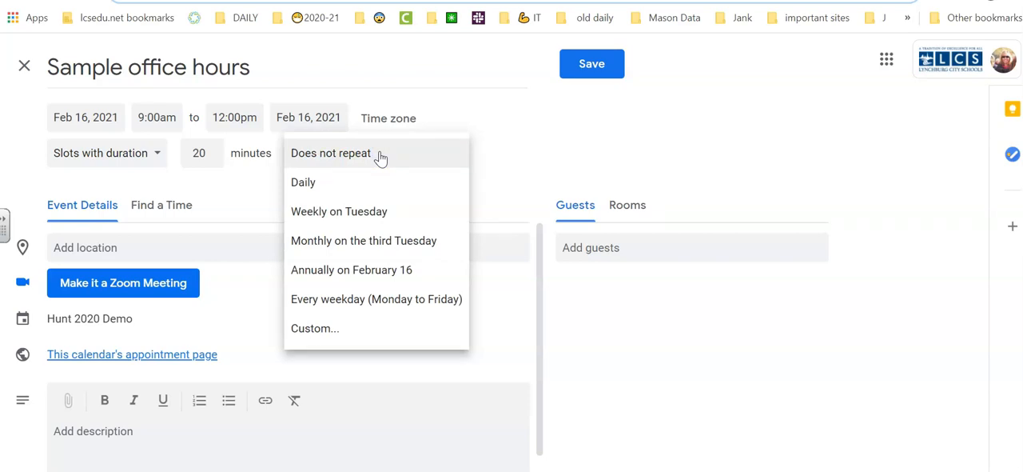
left_click(337, 213)
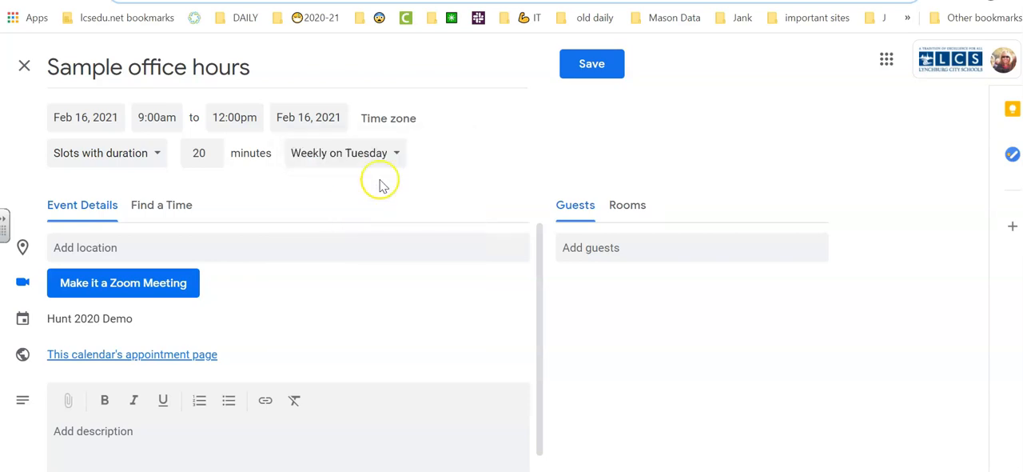
left_click(397, 154)
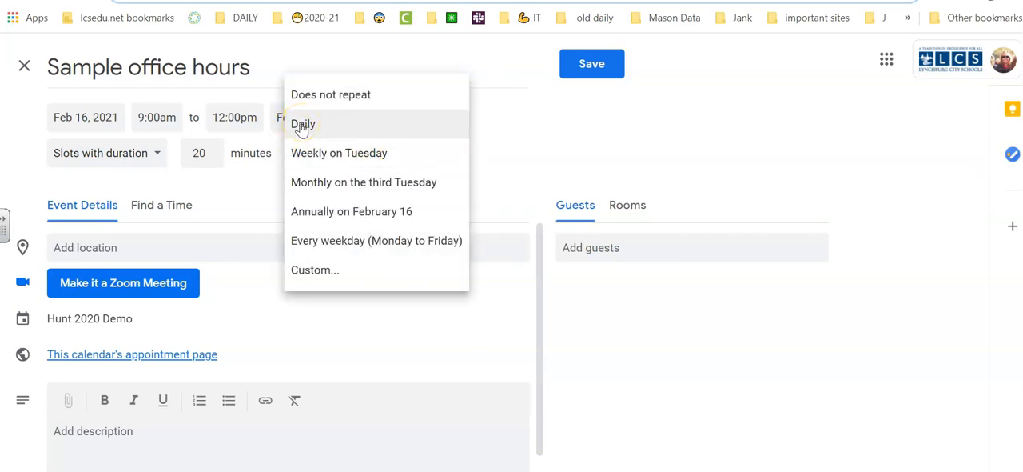
left_click(354, 96)
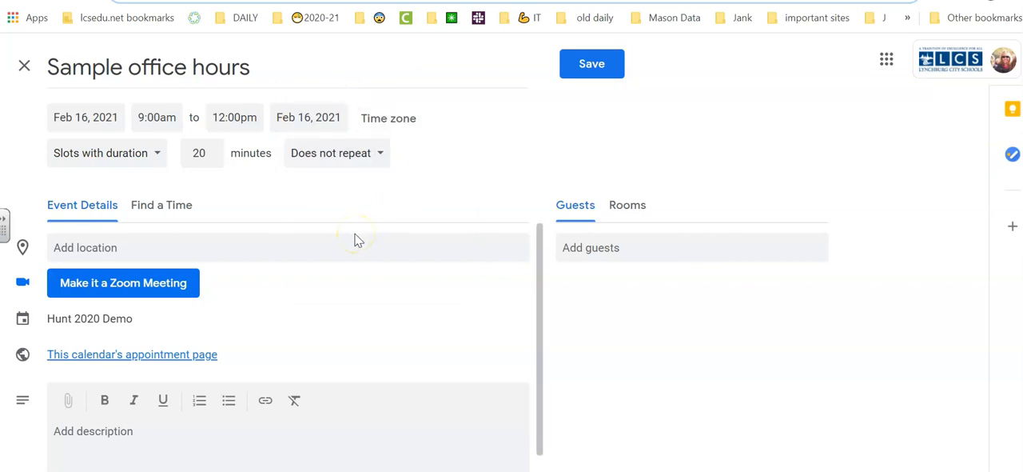
Step: Make the office hours a Zoom meeting, review the generated invitation text, and save the event
left_click(109, 288)
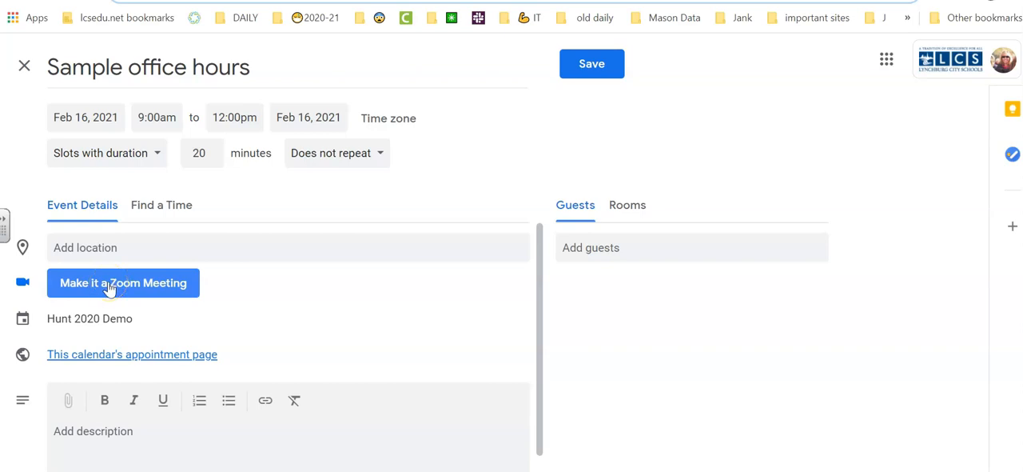
left_click(109, 288)
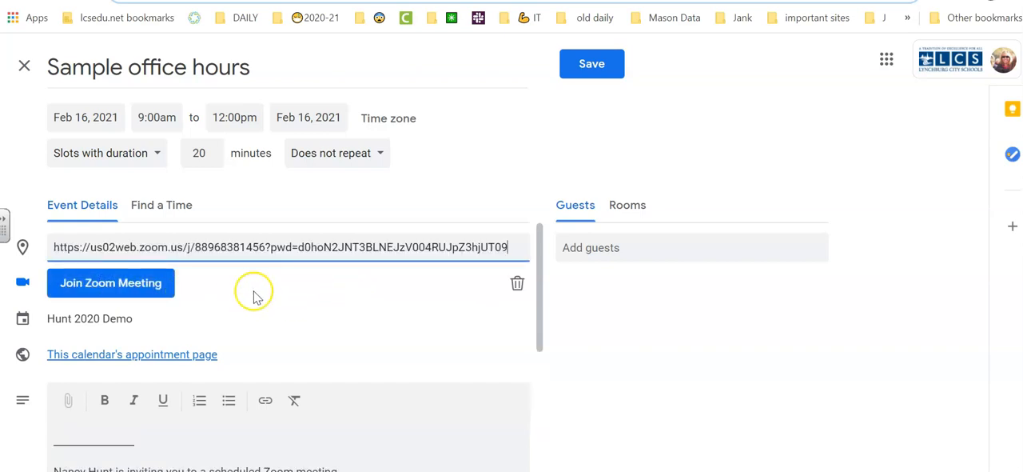
scroll(246, 296, "down", 7)
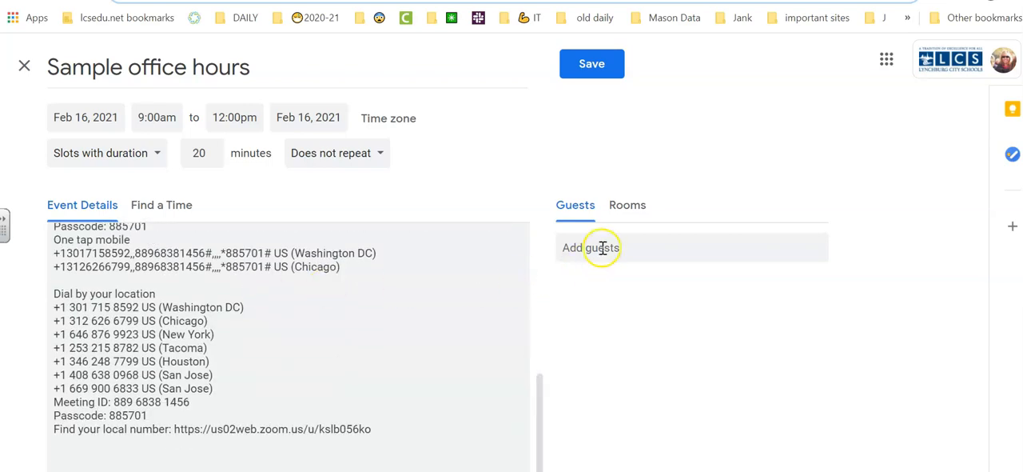
left_click(400, 289)
scroll(398, 291, "up", 3)
scroll(398, 291, "down", 3)
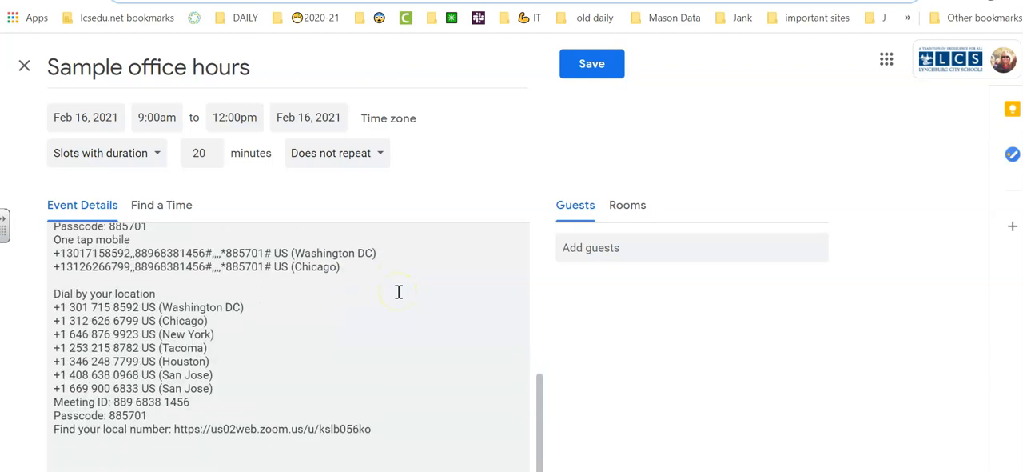
scroll(398, 291, "up", 5)
left_click(602, 67)
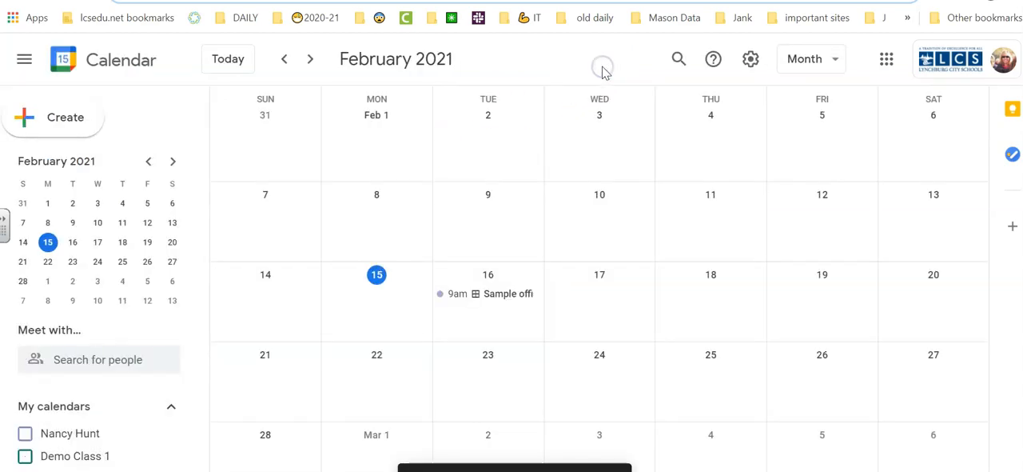
Step: View the calendar's appointment page from the Sample office hours event and return to the event details
left_click(509, 294)
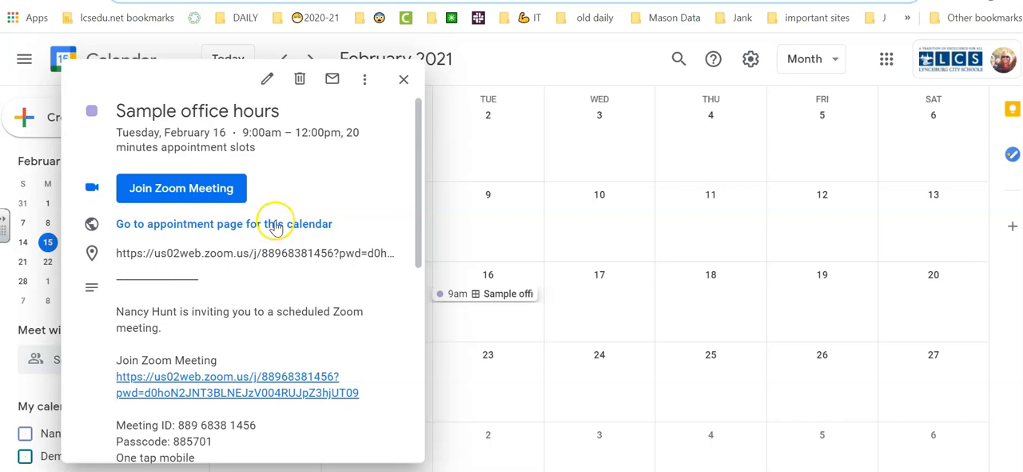
left_click(275, 225)
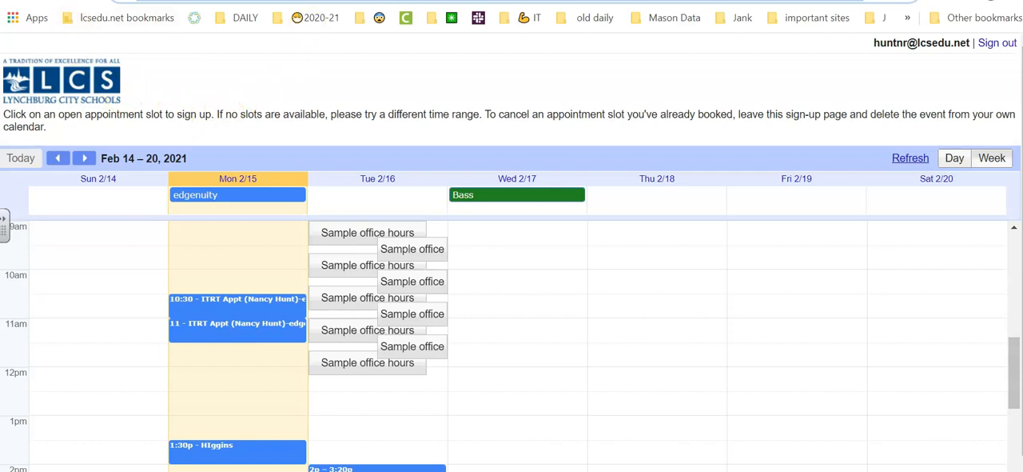
left_click(160, 1)
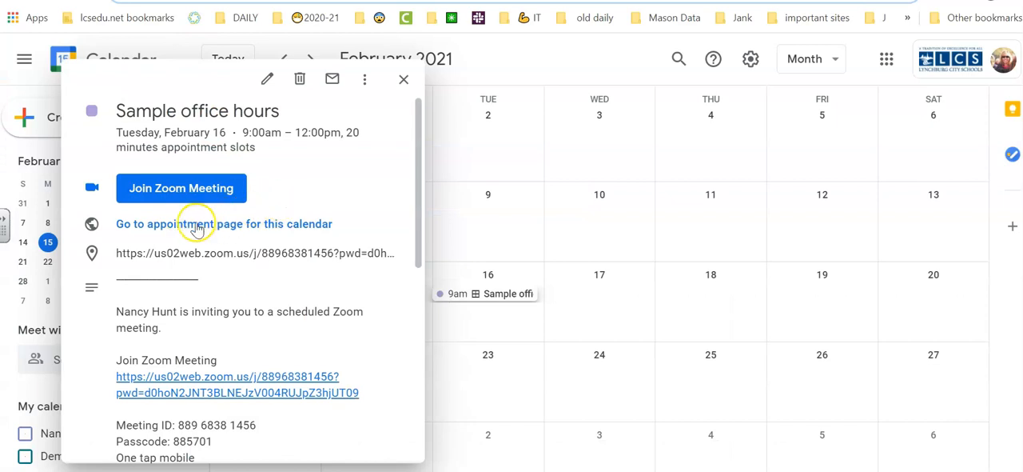
Step: Copy the link address of the calendar's appointment page from the Sample office hours event and close the event details
right_click(197, 227)
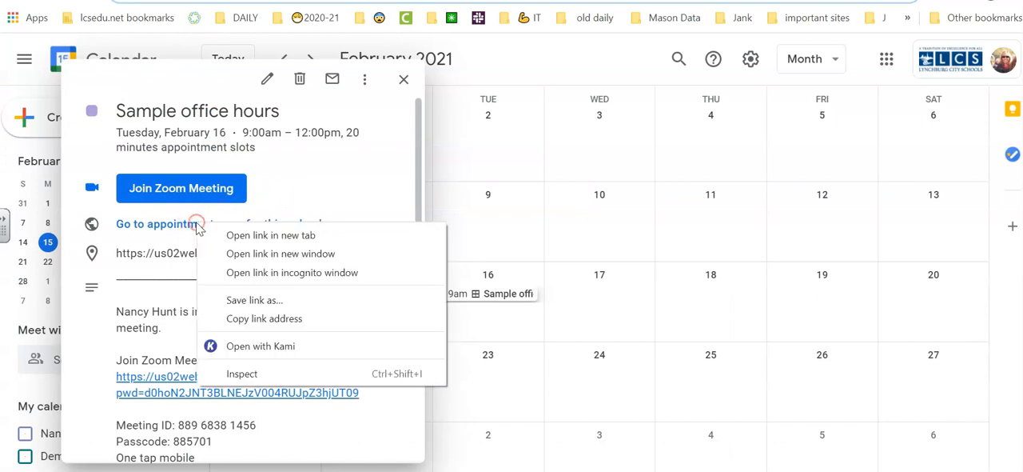
left_click(232, 322)
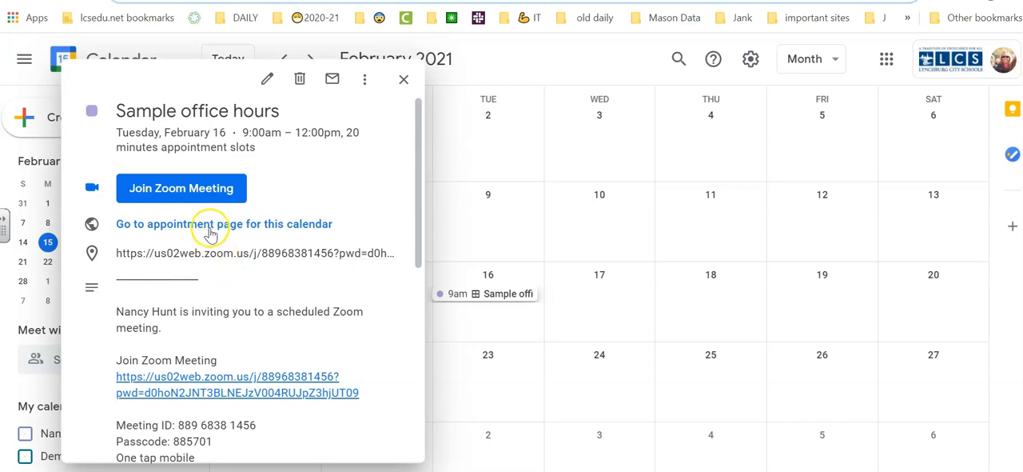
right_click(208, 230)
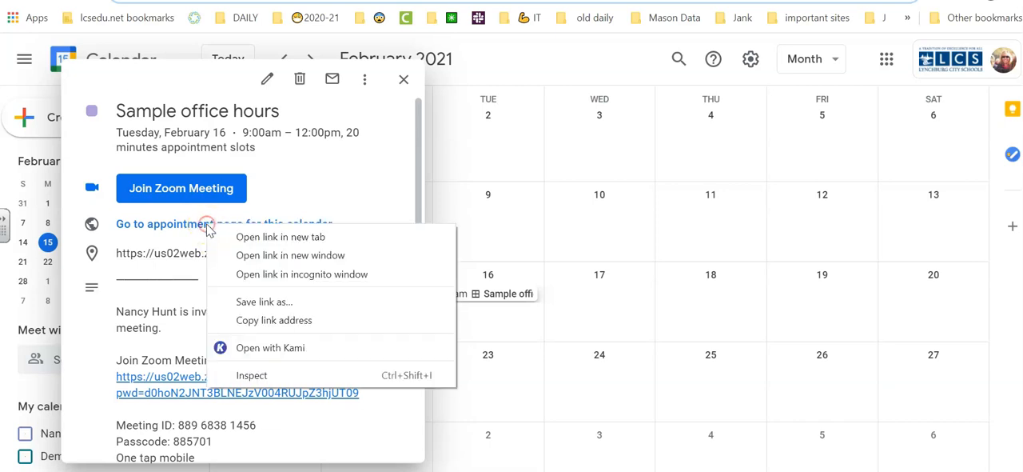
left_click(337, 177)
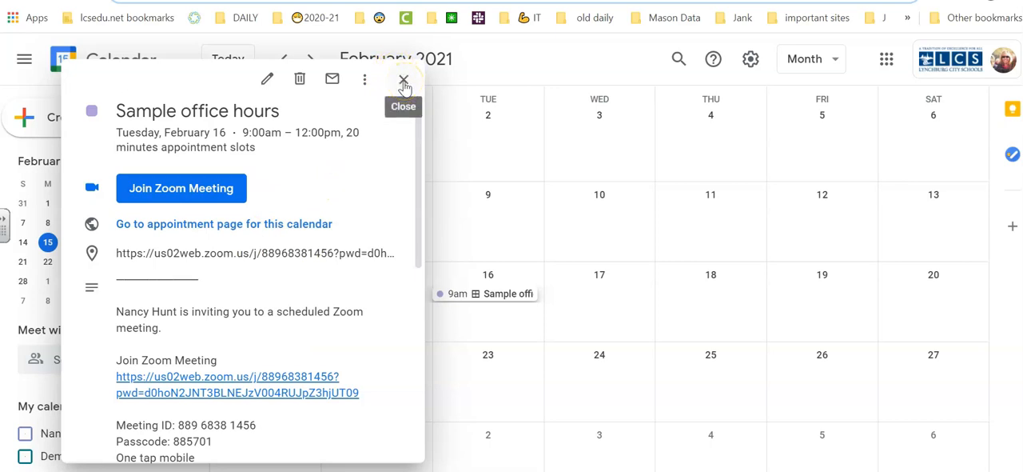
left_click(404, 83)
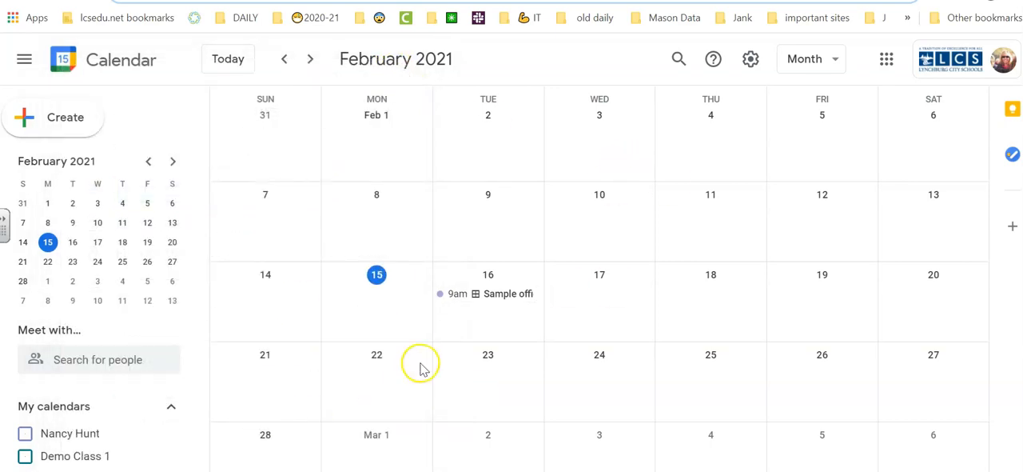
Step: From the Sample office hours event's appointment page, view the booking form for the February 16, 9:00am – 9:20am slot and cancel it
left_click(475, 302)
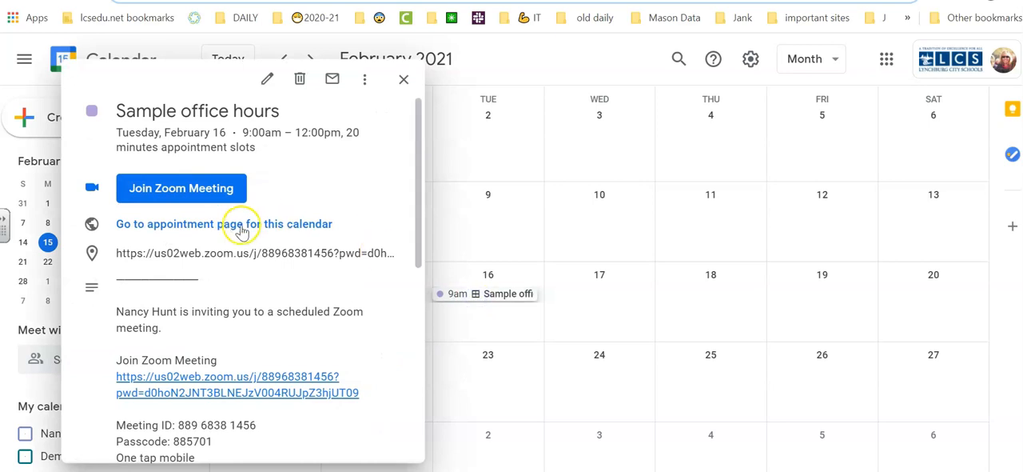
left_click(242, 228)
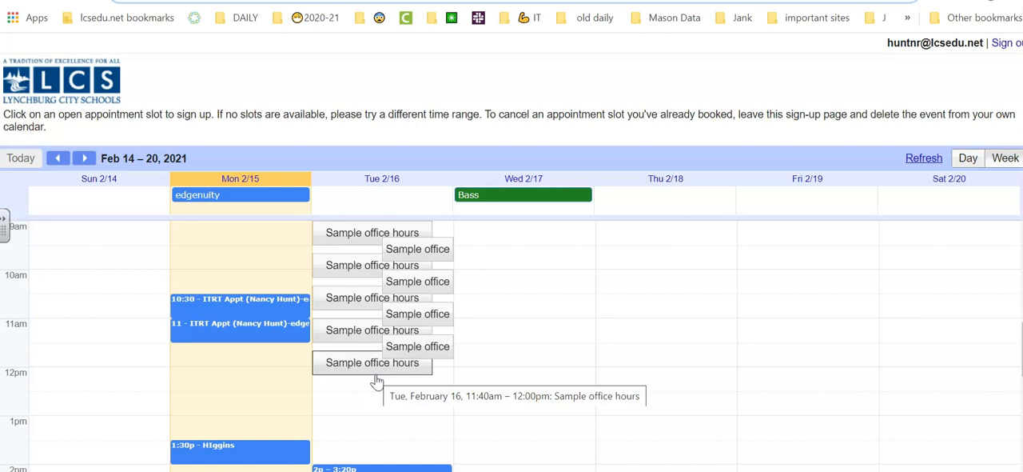
left_click(357, 236)
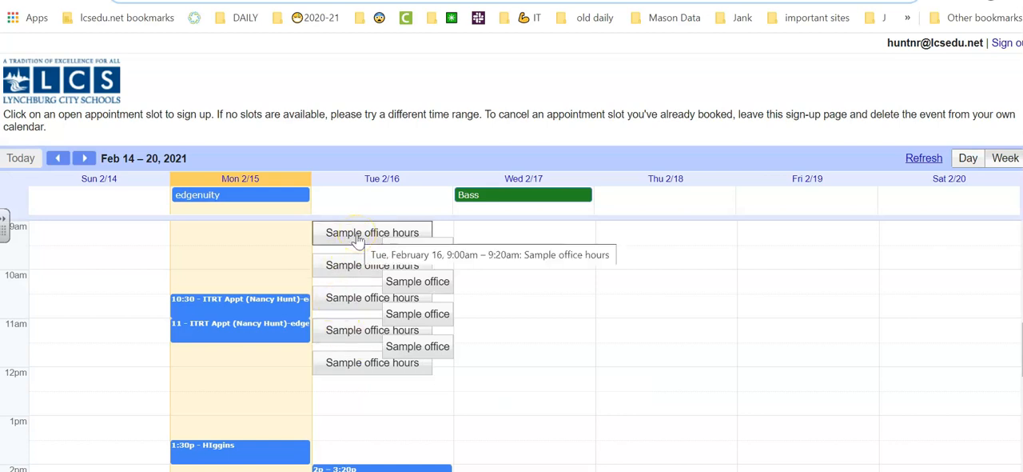
left_click(358, 236)
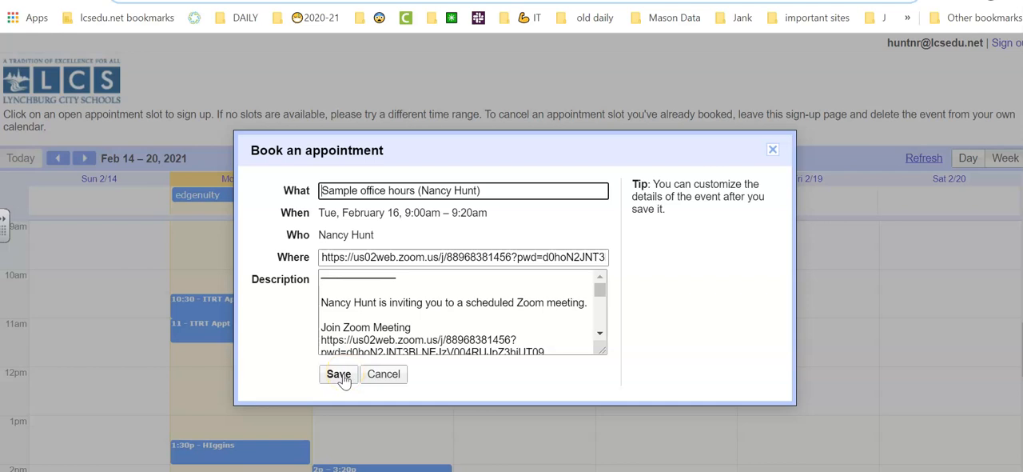
left_click(391, 375)
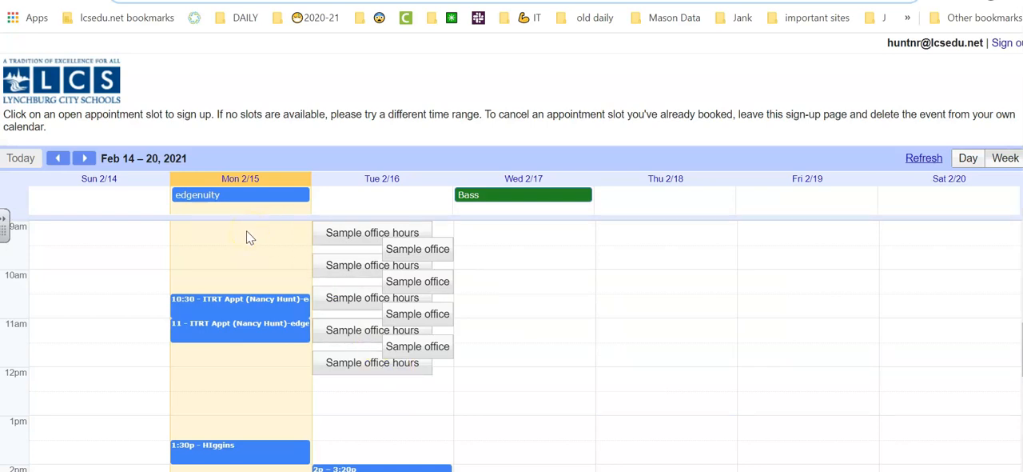
Step: Check the following weeks on the appointment page for available slots, up to Mar 7 – 13, 2021, and return to the current week
left_click(85, 159)
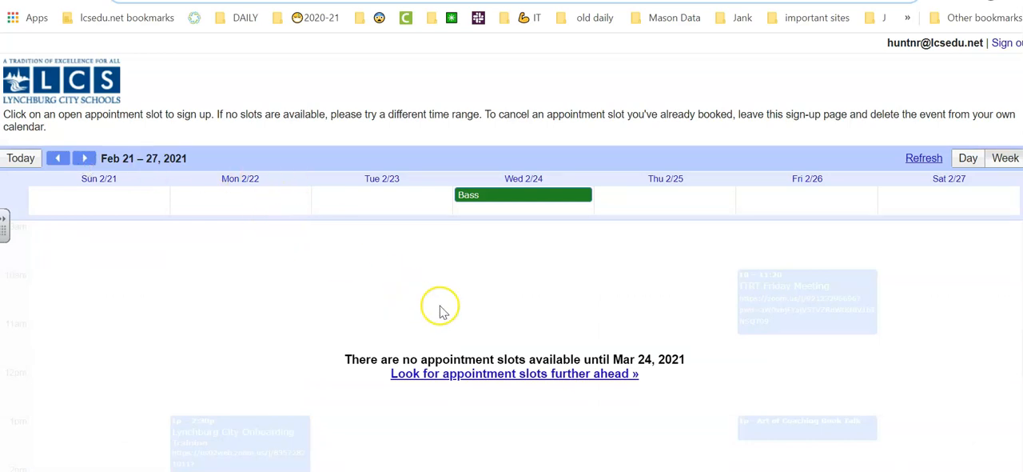
left_click(84, 158)
left_click(86, 158)
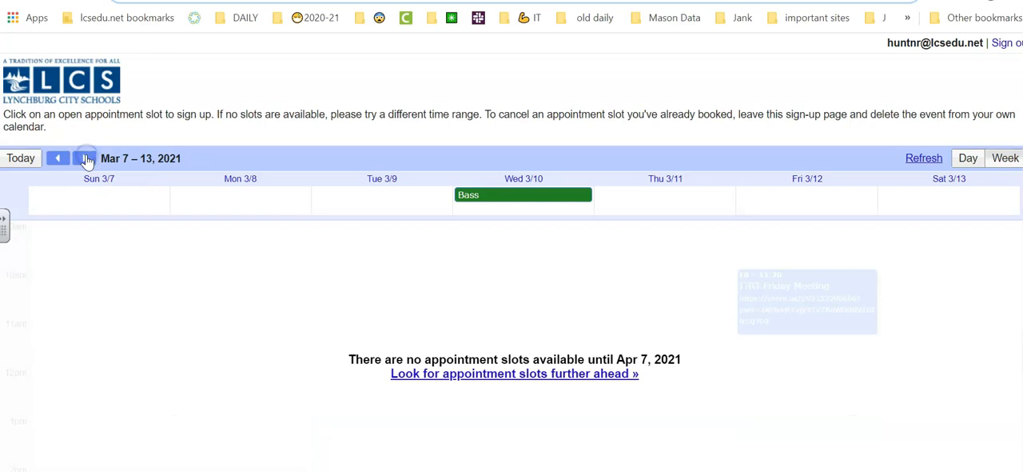
left_click(57, 159)
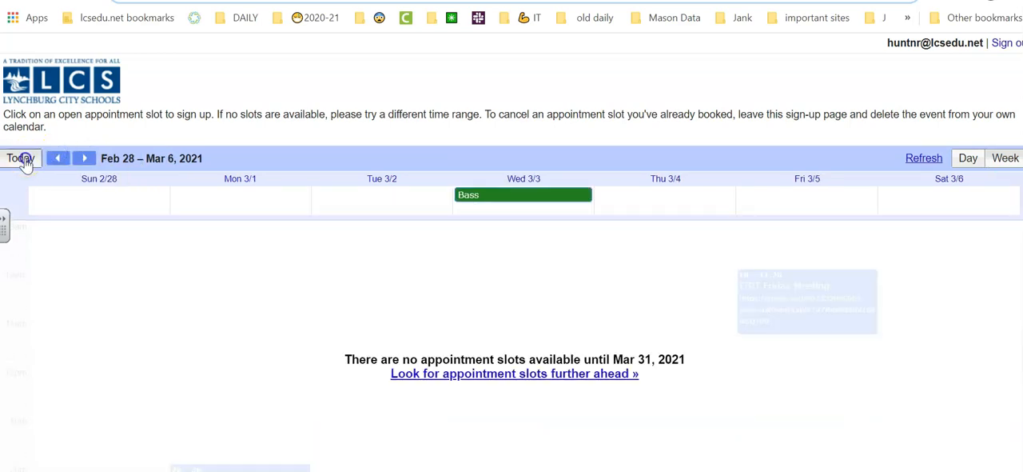
left_click(25, 158)
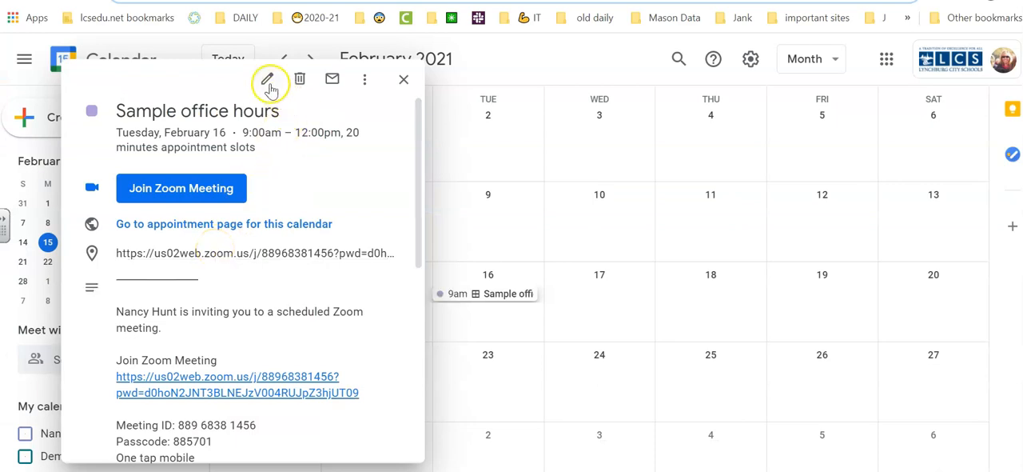
Step: Set the Sample office hours event to repeat Weekly on Tuesday and save it
left_click(269, 81)
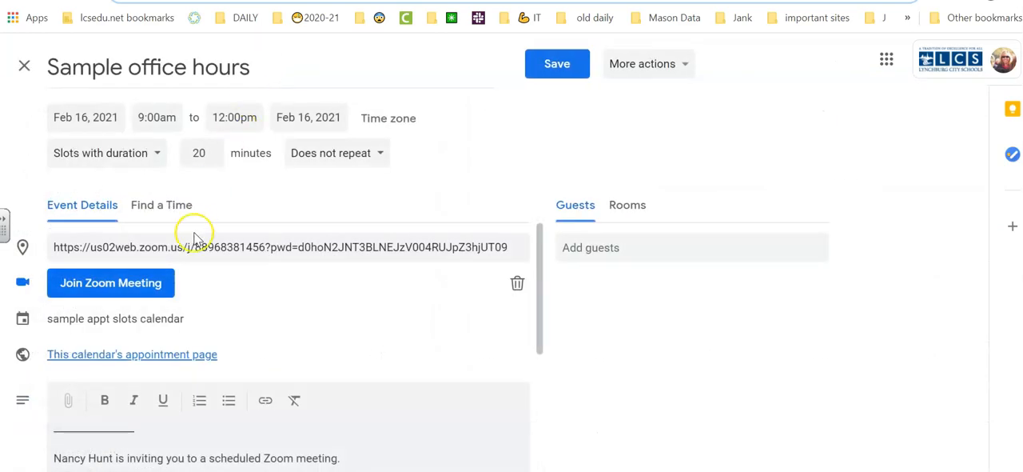
left_click(376, 153)
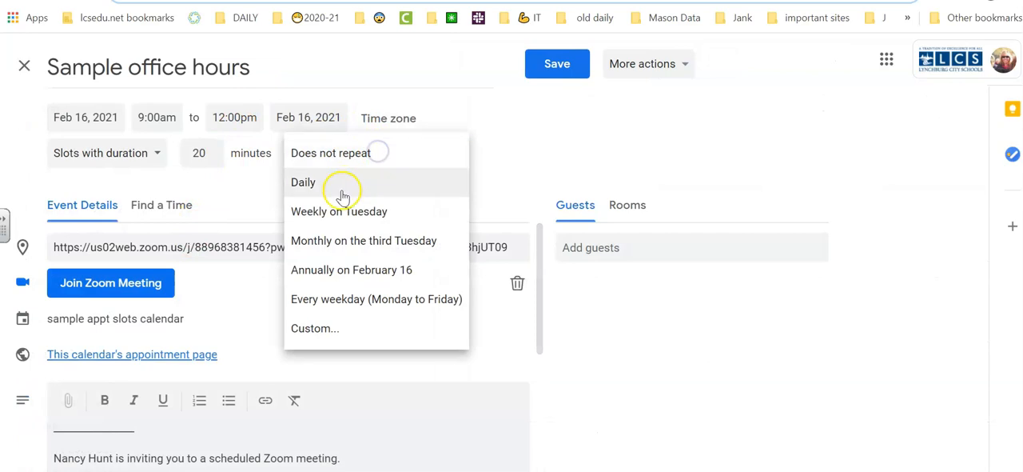
left_click(313, 212)
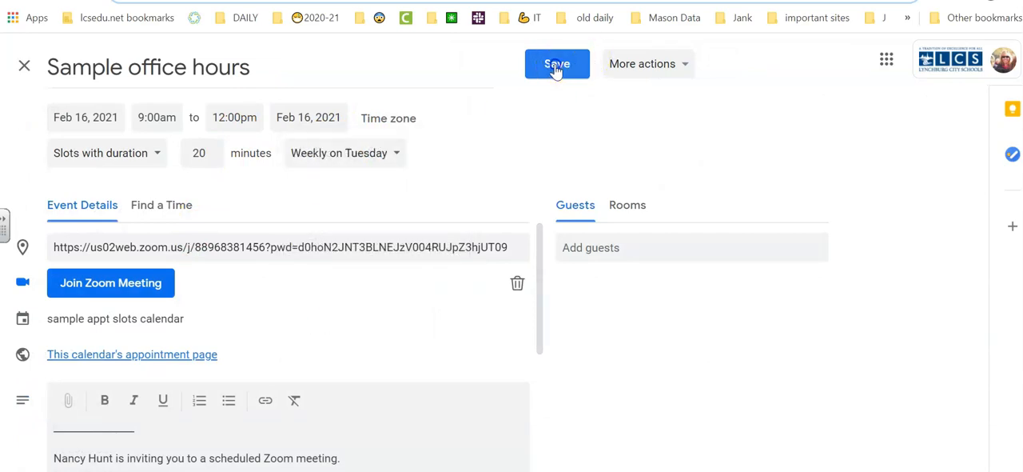
left_click(557, 66)
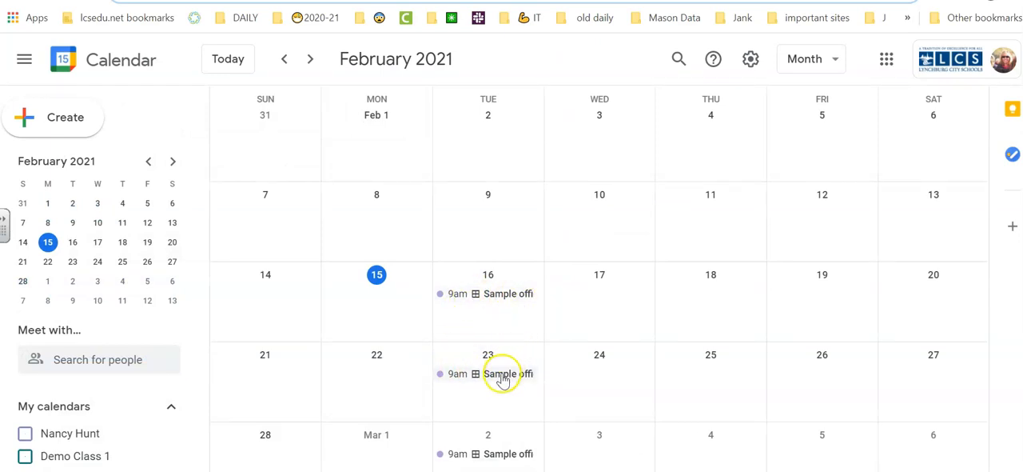
Step: Check the recurring slots for Feb 21 – 27 on the appointment page, inspect the Tuesday 9am slot's booking form, and close the event details
left_click(499, 296)
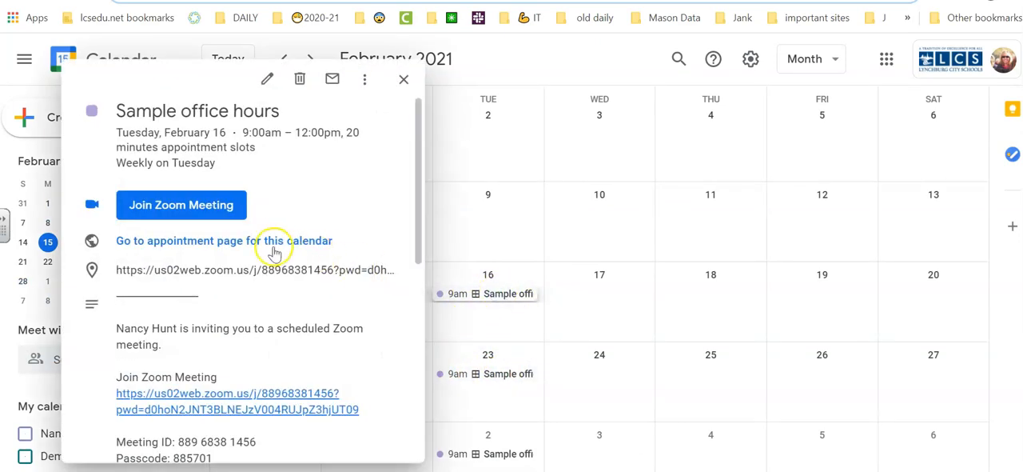
left_click(270, 240)
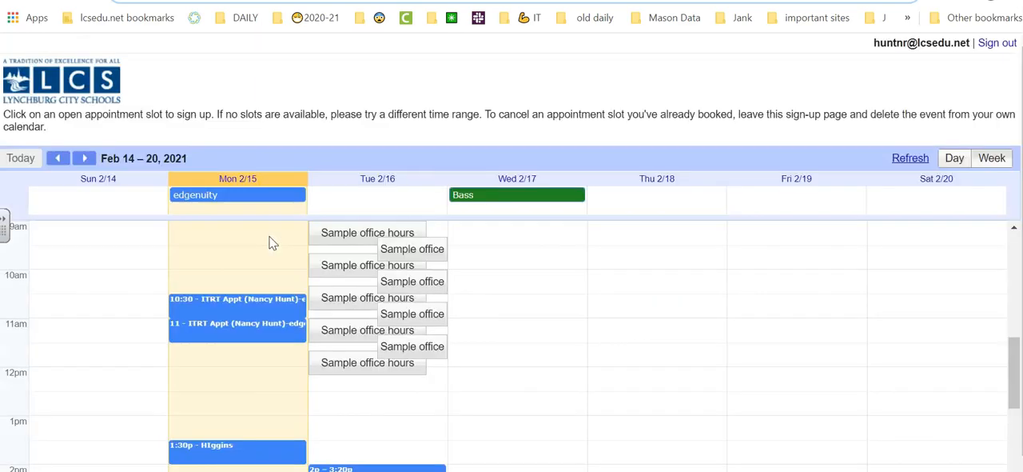
left_click(87, 159)
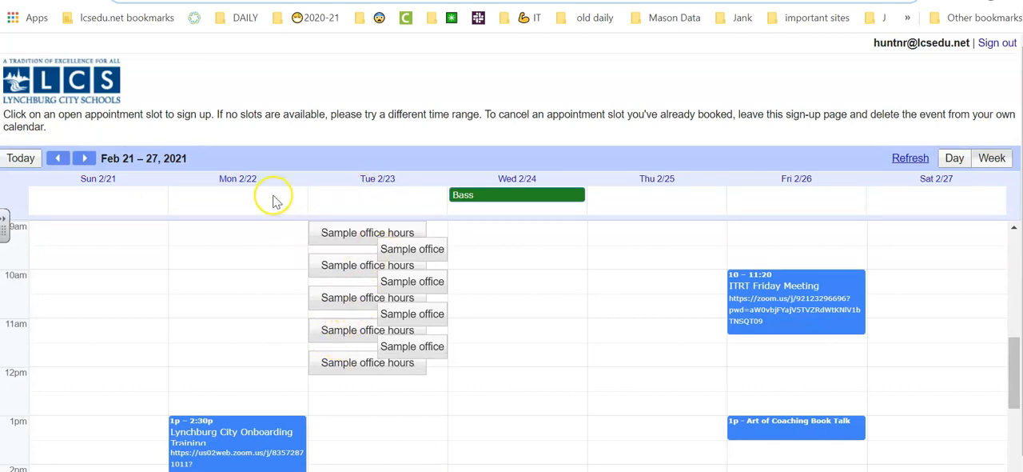
left_click(336, 241)
left_click(376, 373)
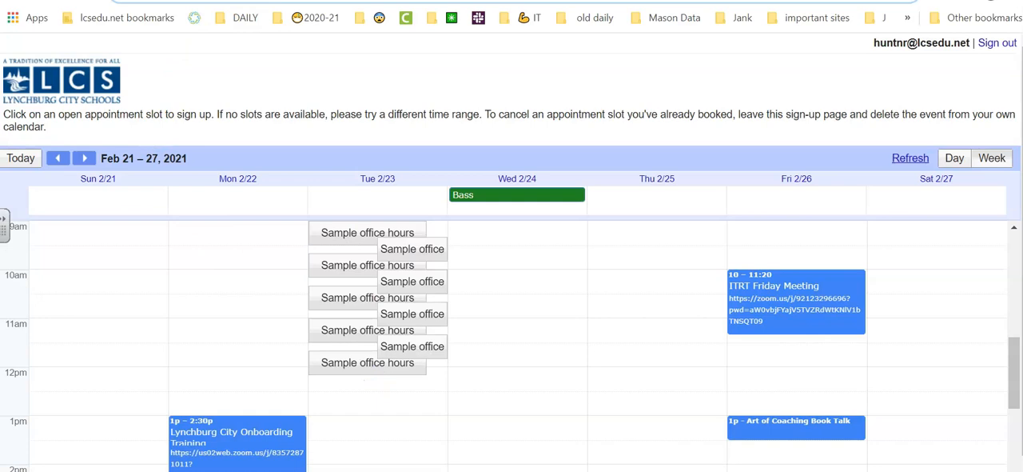
left_click(280, 0)
left_click(407, 81)
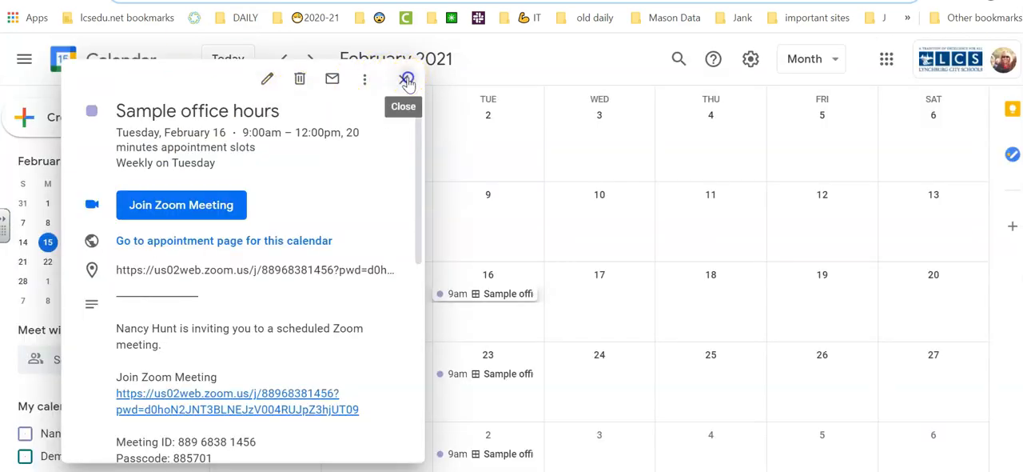